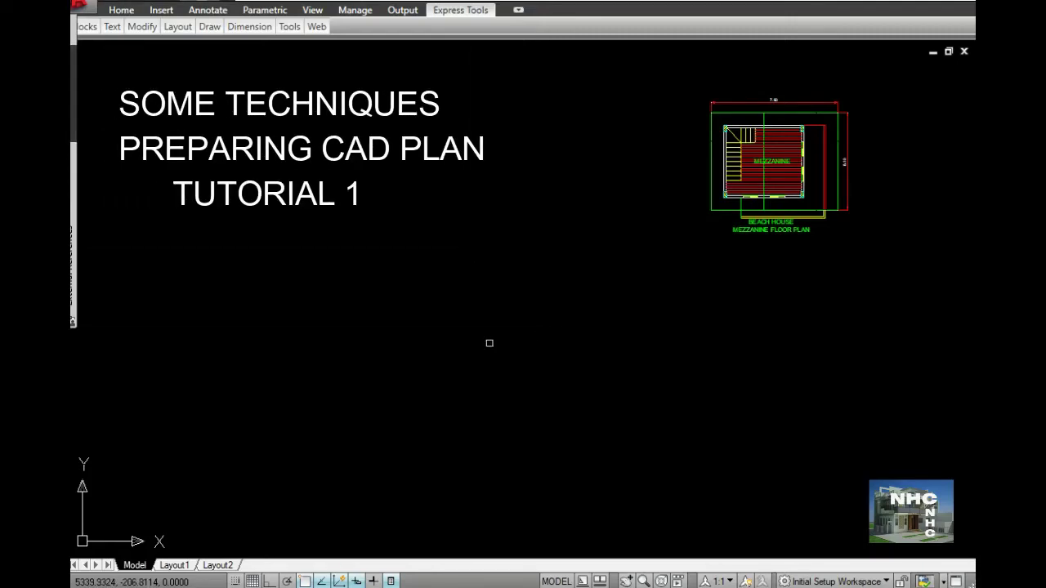
- With Ortho on, draw one straight vertical wall line in the empty space left of the mezzanine plan
type("l")
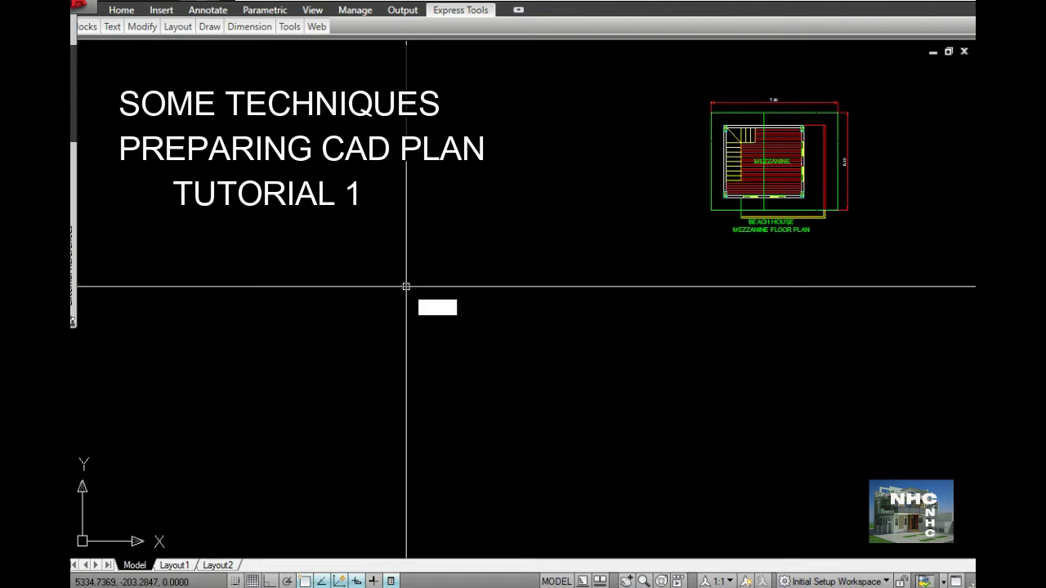
key("Return")
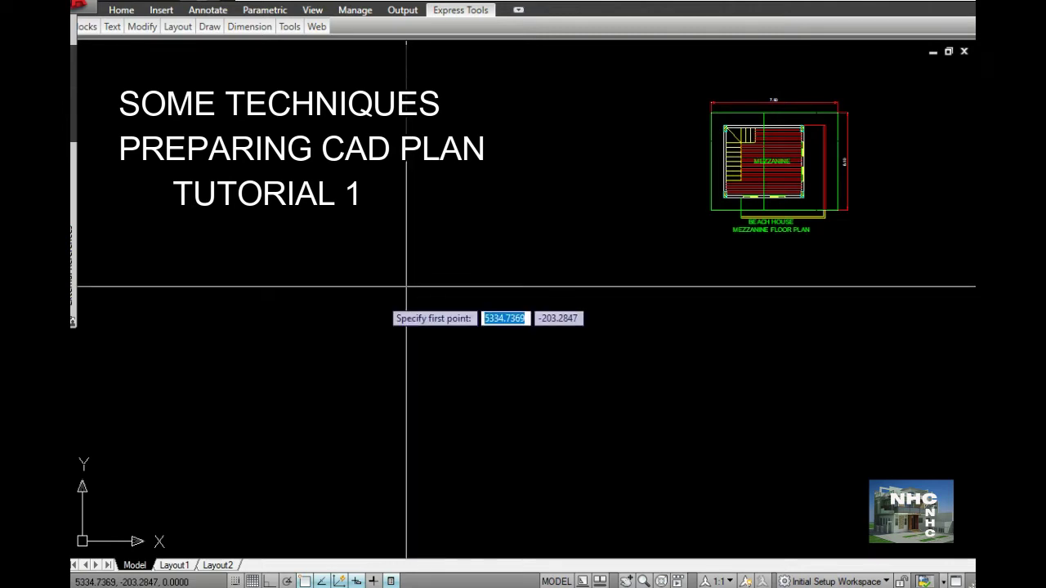
key("Escape")
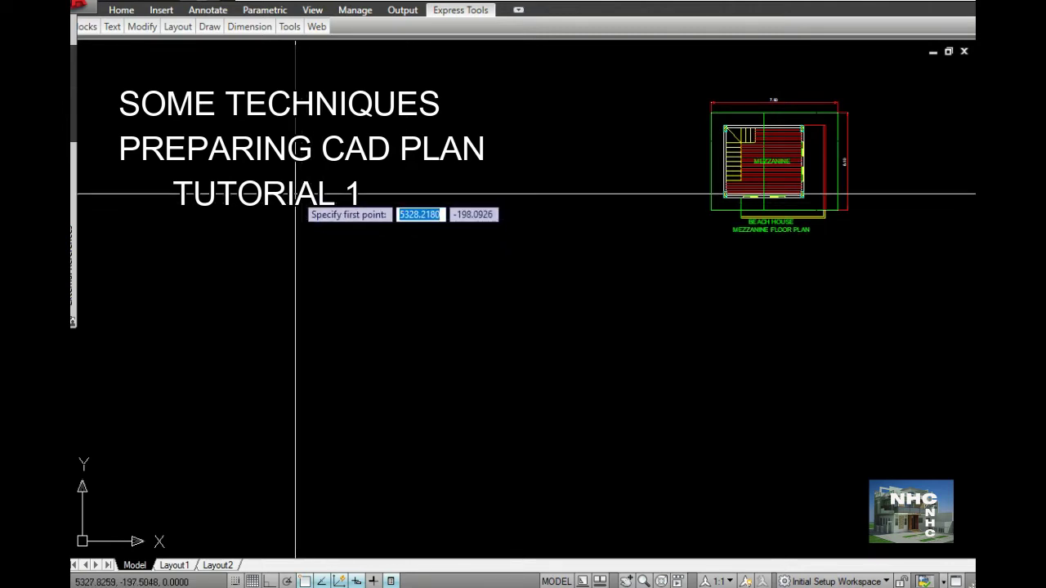
left_click(295, 193)
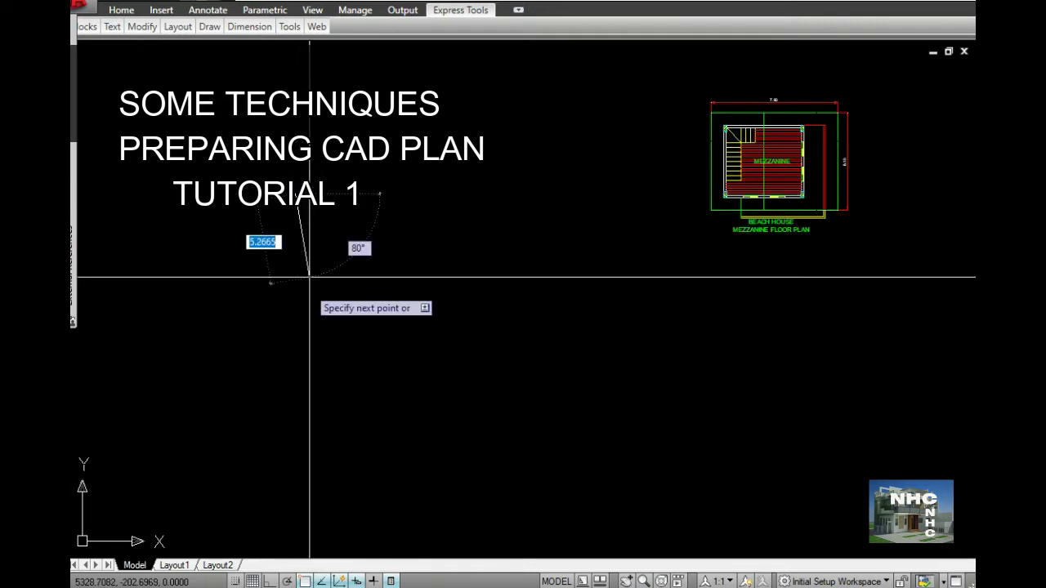
key("F8")
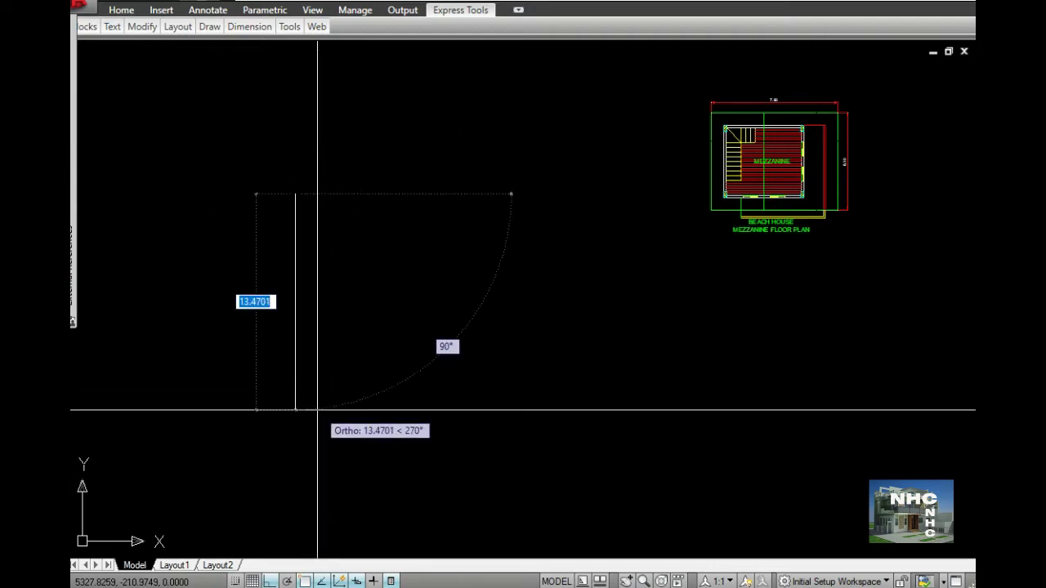
key("Escape")
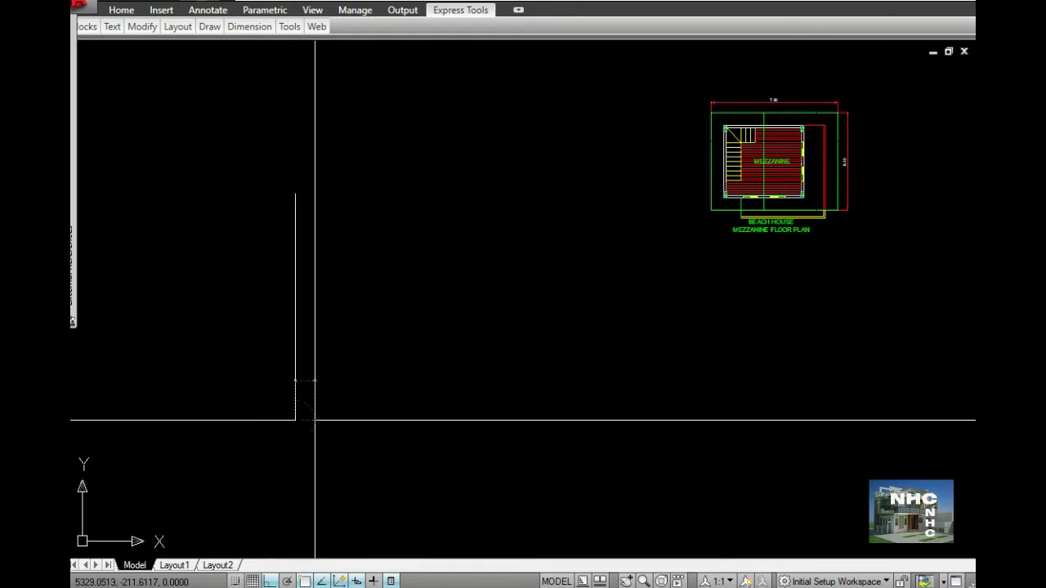
key("Escape")
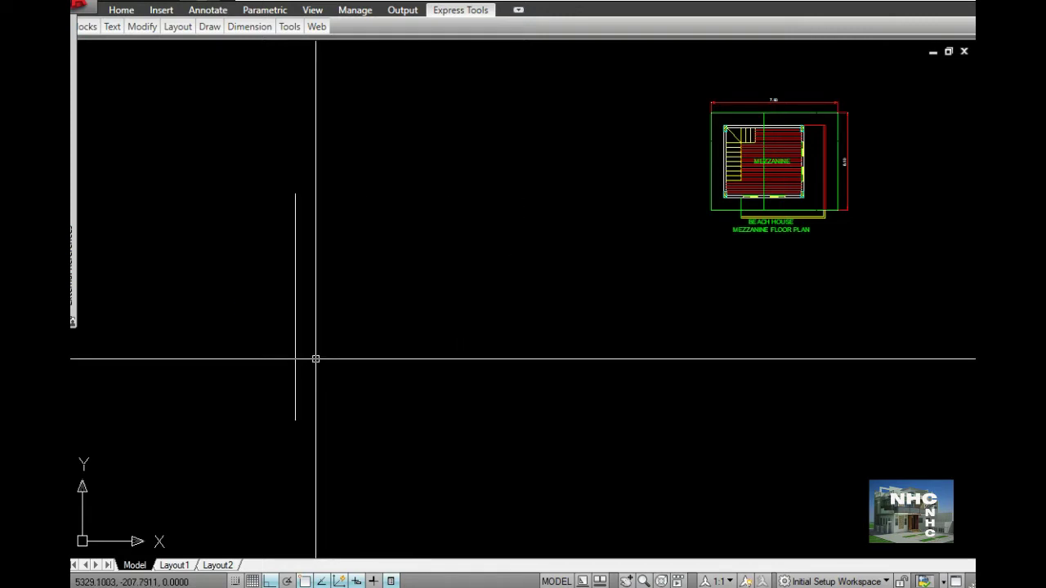
type("o")
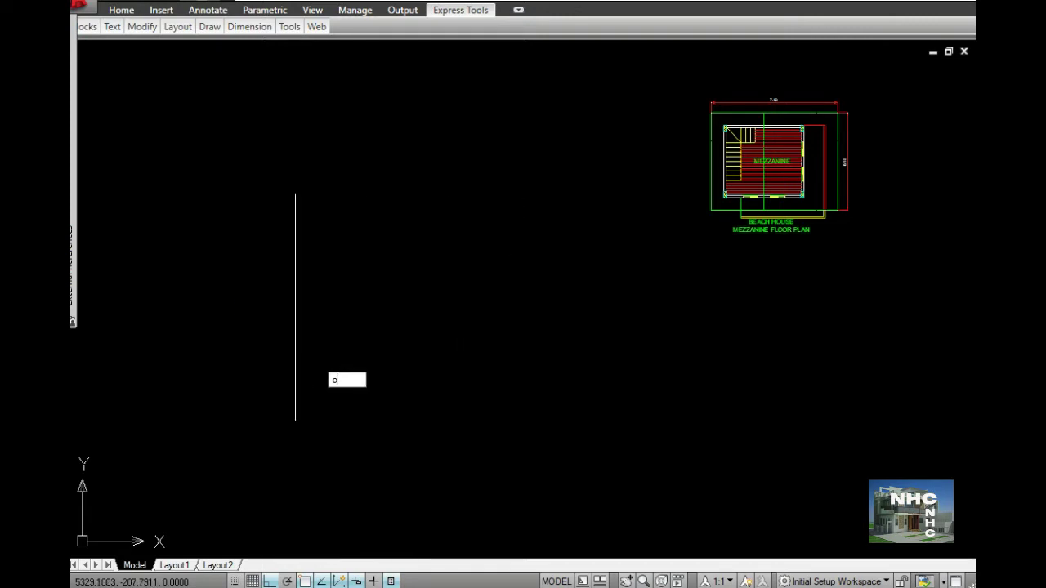
type("ffset")
- Offset the vertical line 0.15 units to its left to create a parallel wall line
key("Return")
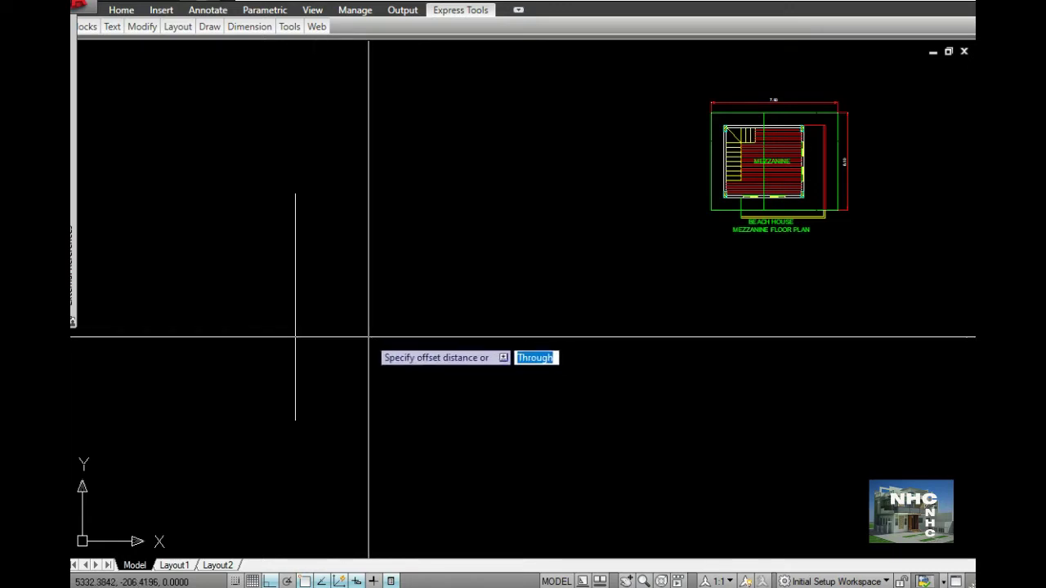
type(".15")
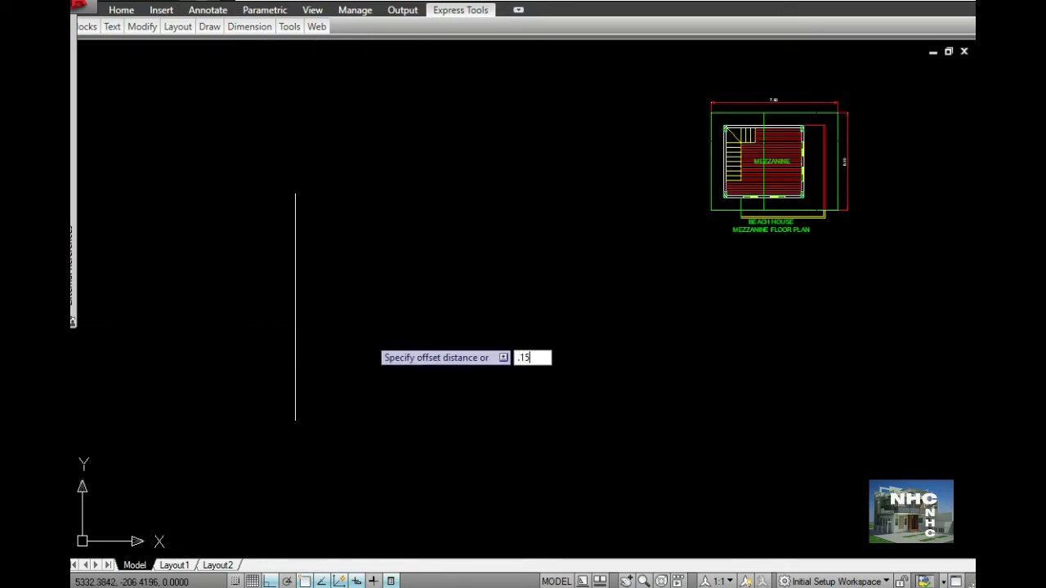
key("Return")
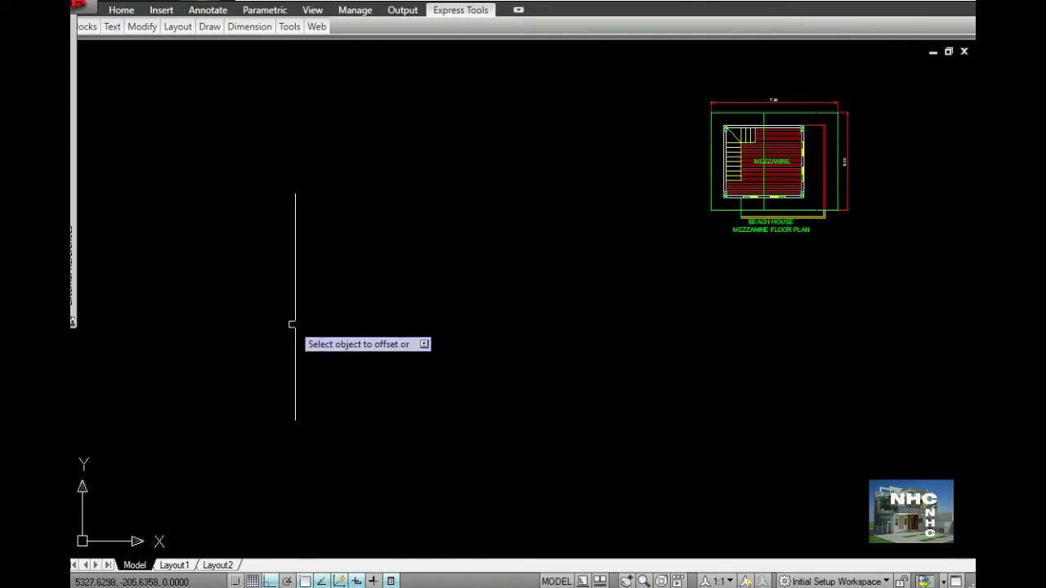
left_click(295, 313)
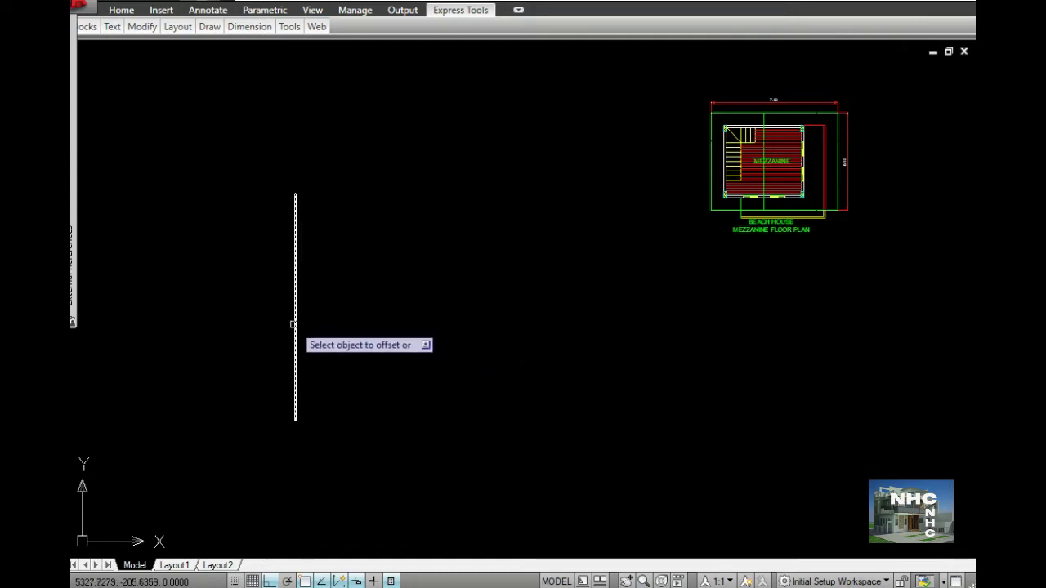
left_click(241, 317)
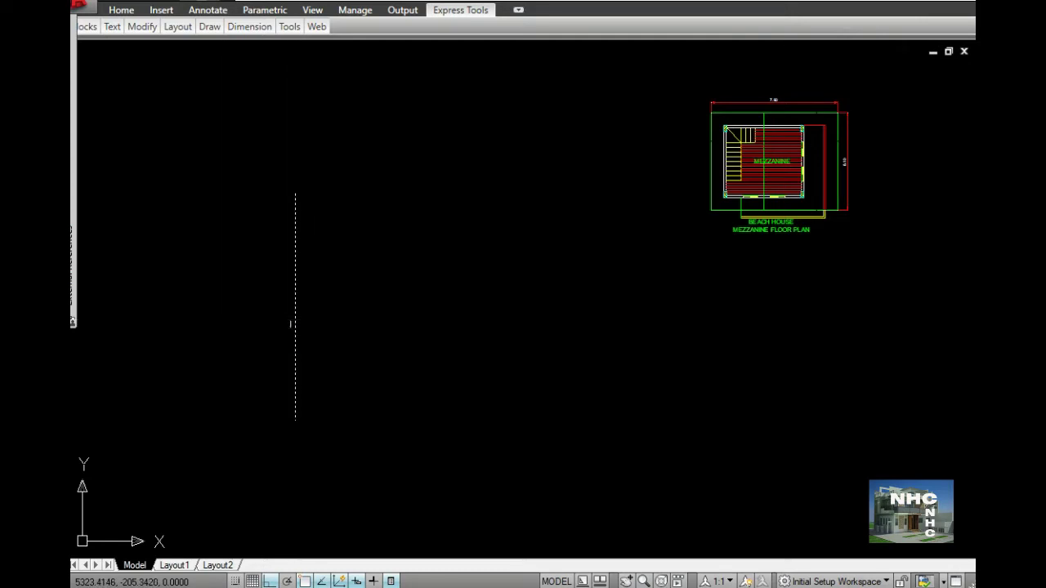
key("Return")
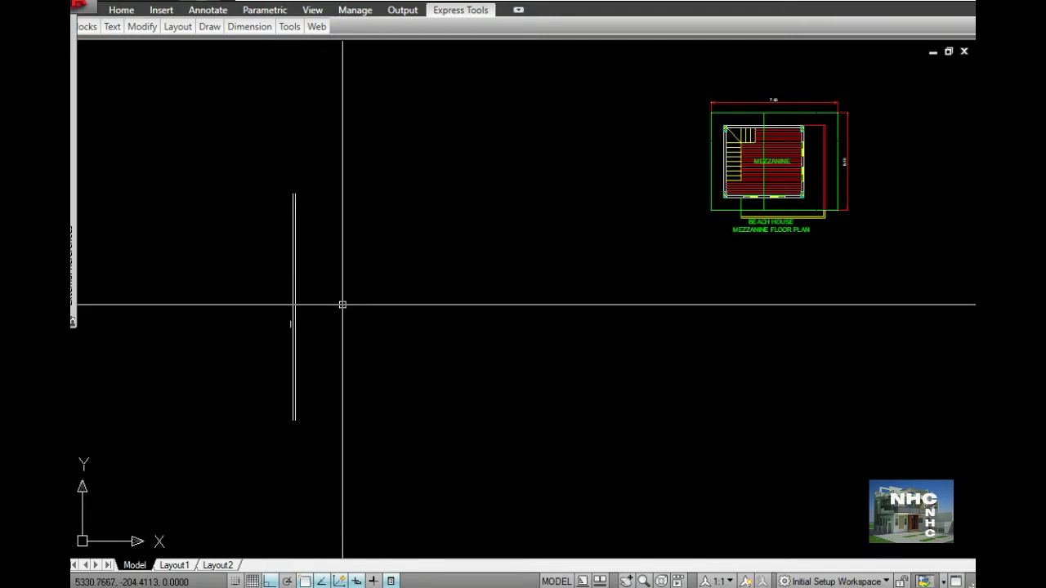
- Draw a horizontal line from left of the wall pair across to their right
type("l")
key("Return")
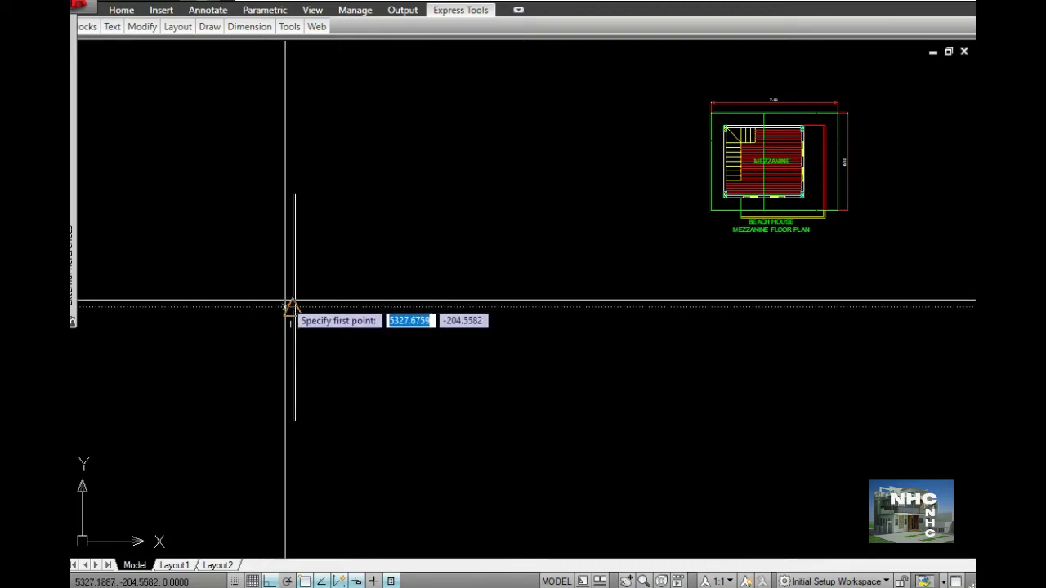
left_click(275, 296)
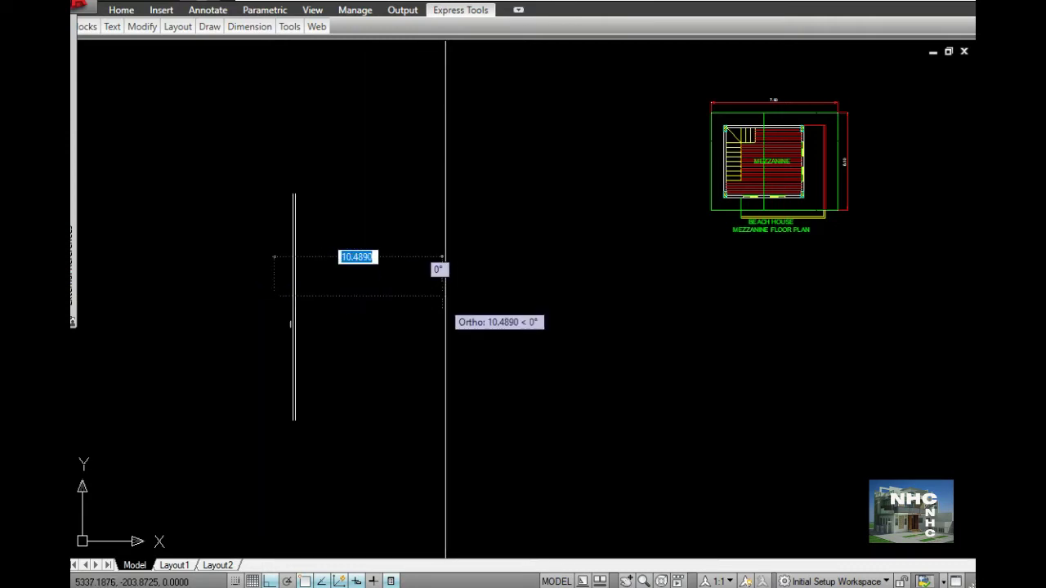
left_click(444, 299)
key("Return")
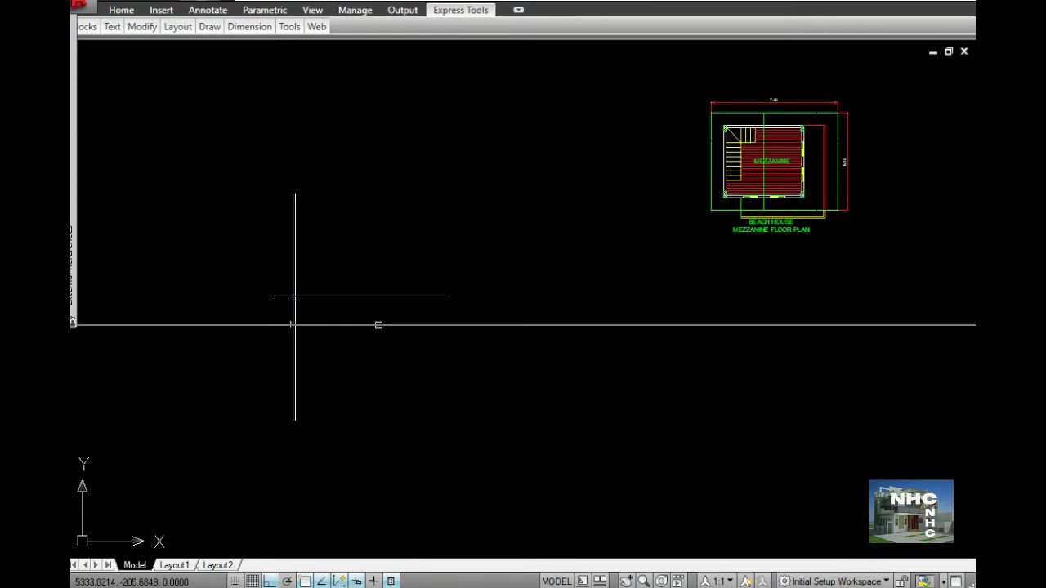
- Zoom in and pan so the mezzanine floor plan comes closer into view
scroll(329, 312, "up", 2)
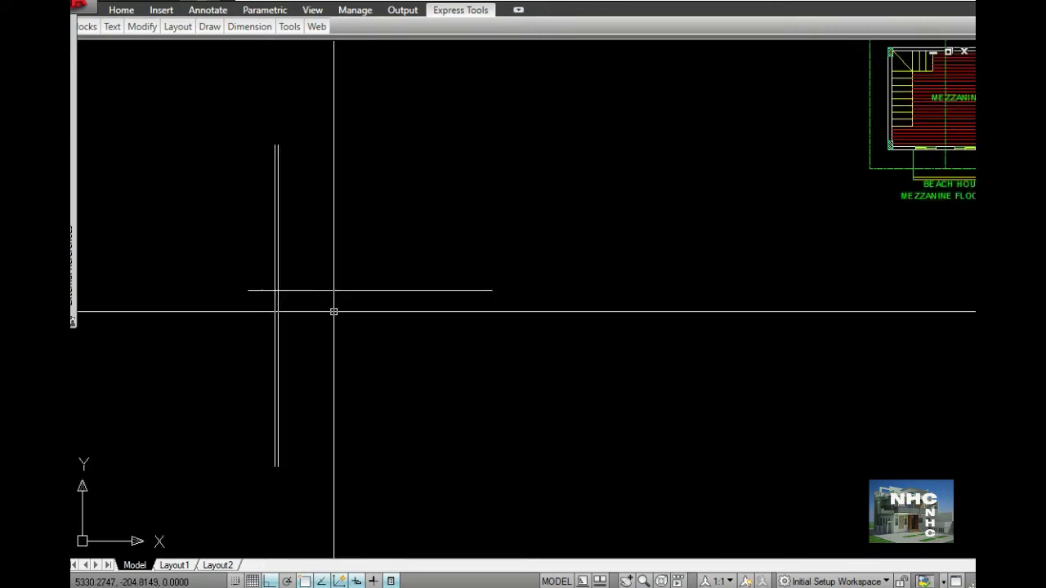
middle_click_drag(697, 243, 638, 294)
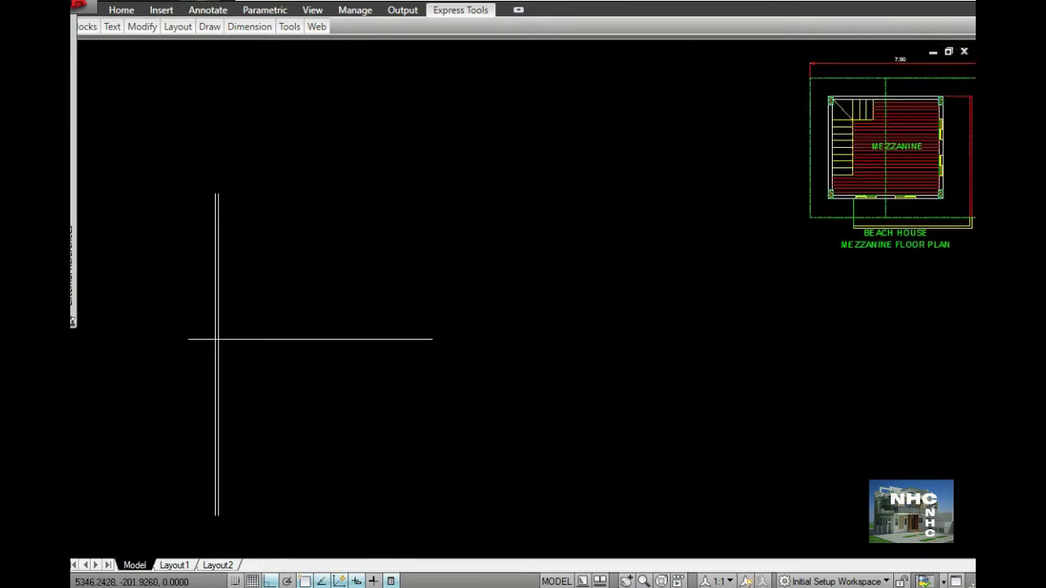
type("list")
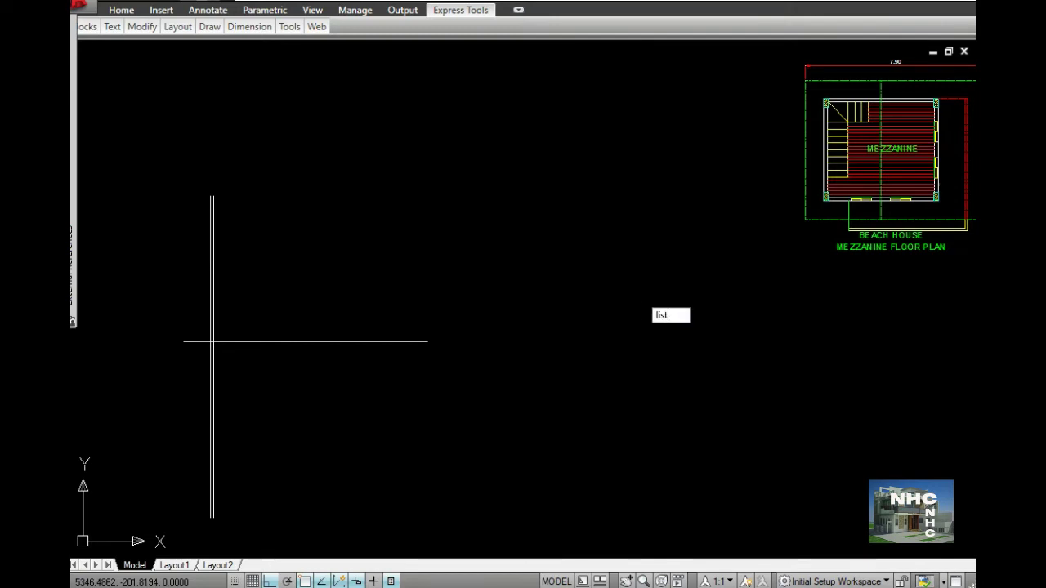
key("Return")
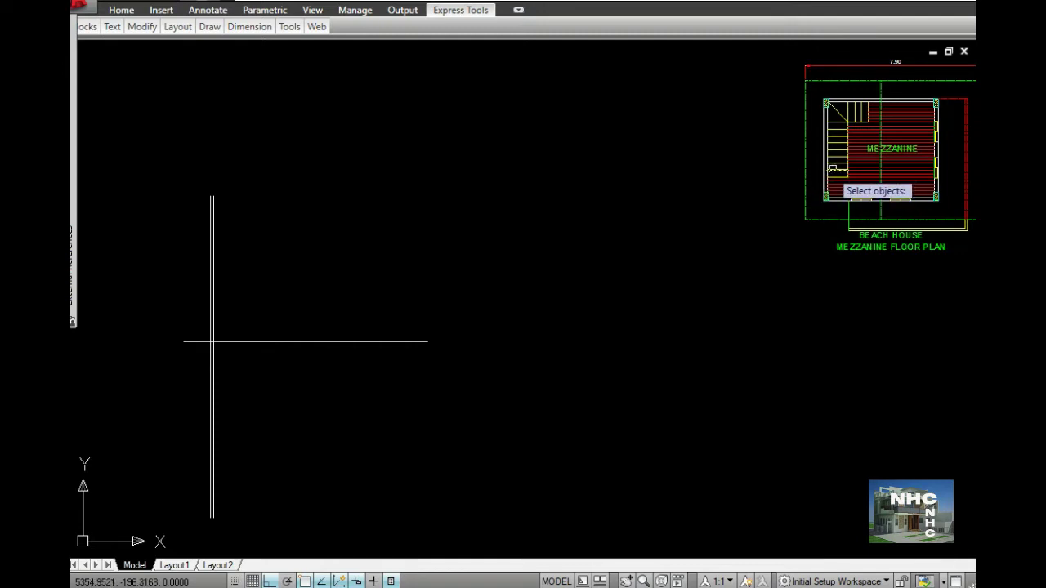
left_click(824, 178)
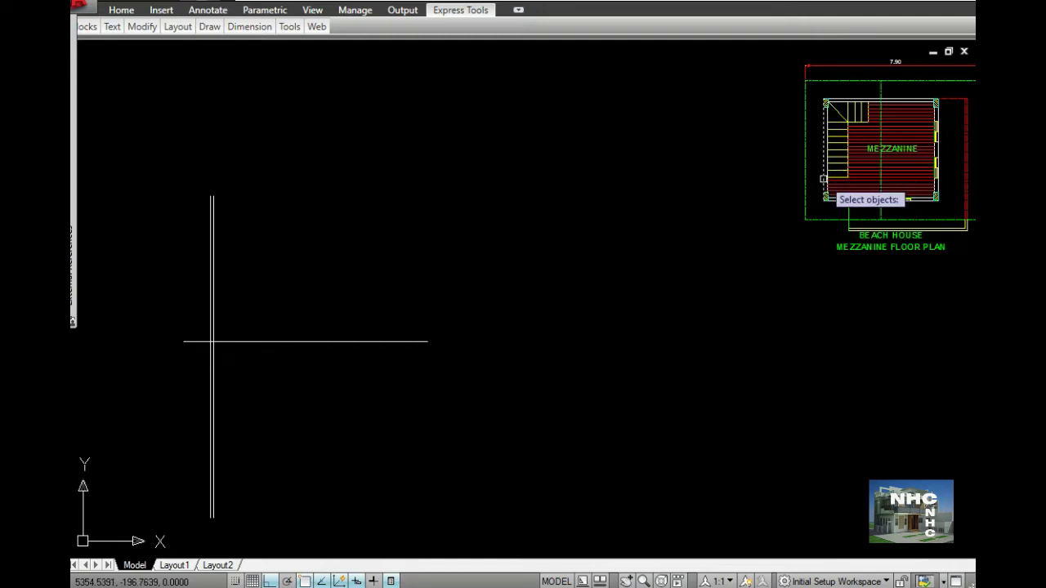
key("Return")
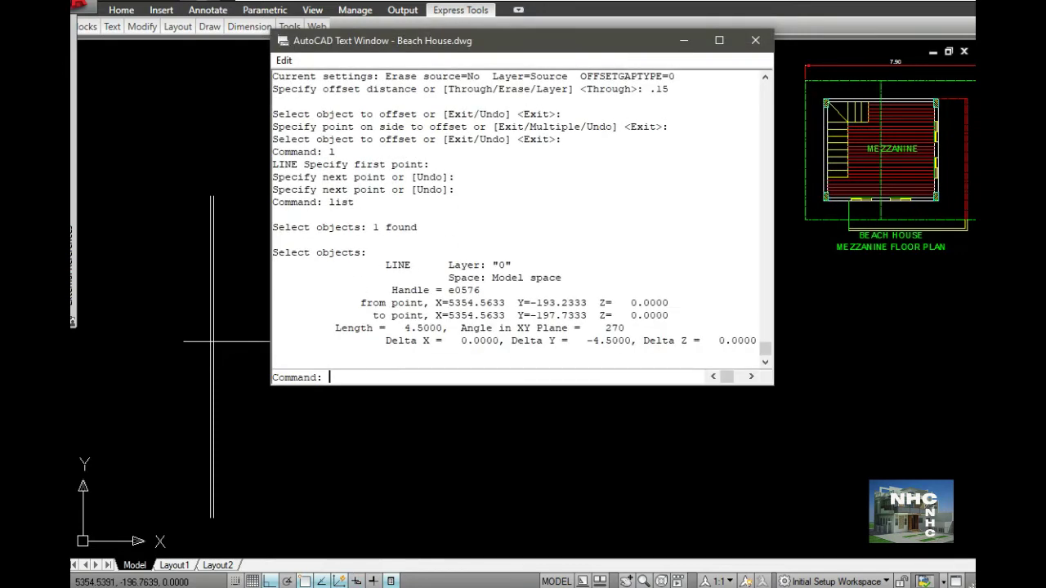
left_click(755, 40)
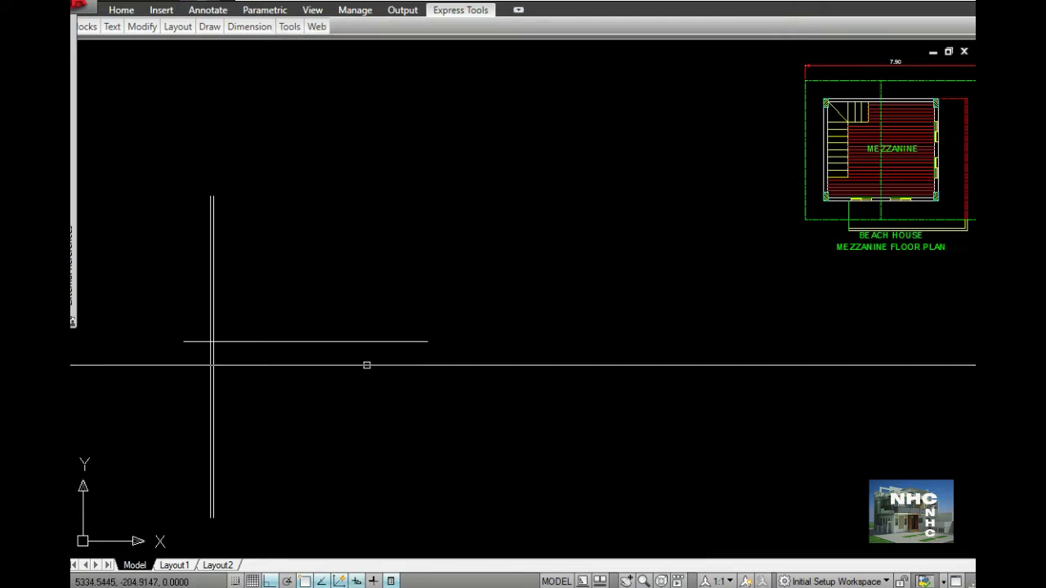
left_click(255, 305)
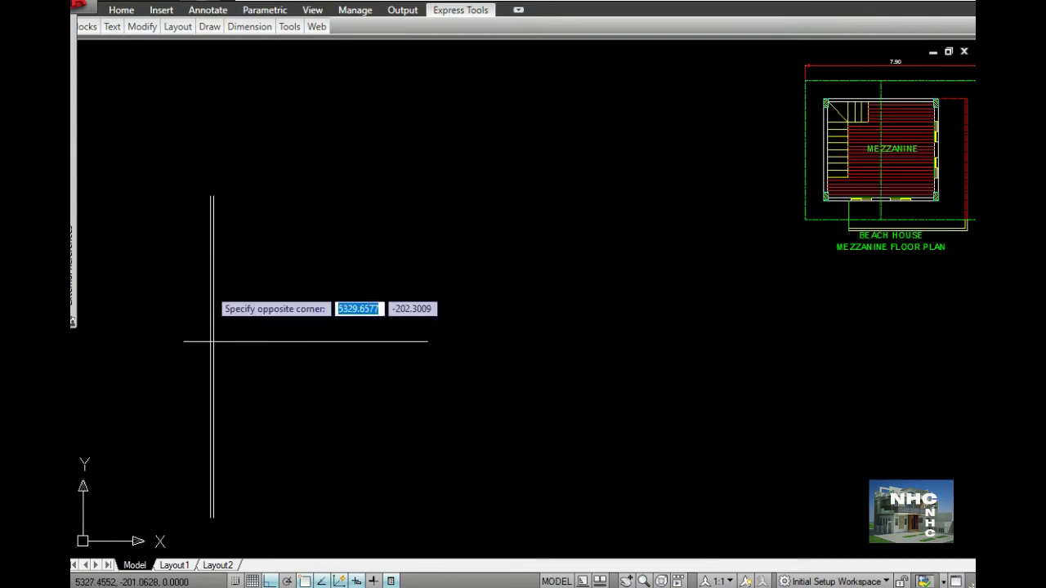
- Select both vertical wall lines and move them onto the A-WALL layer
left_click(197, 270)
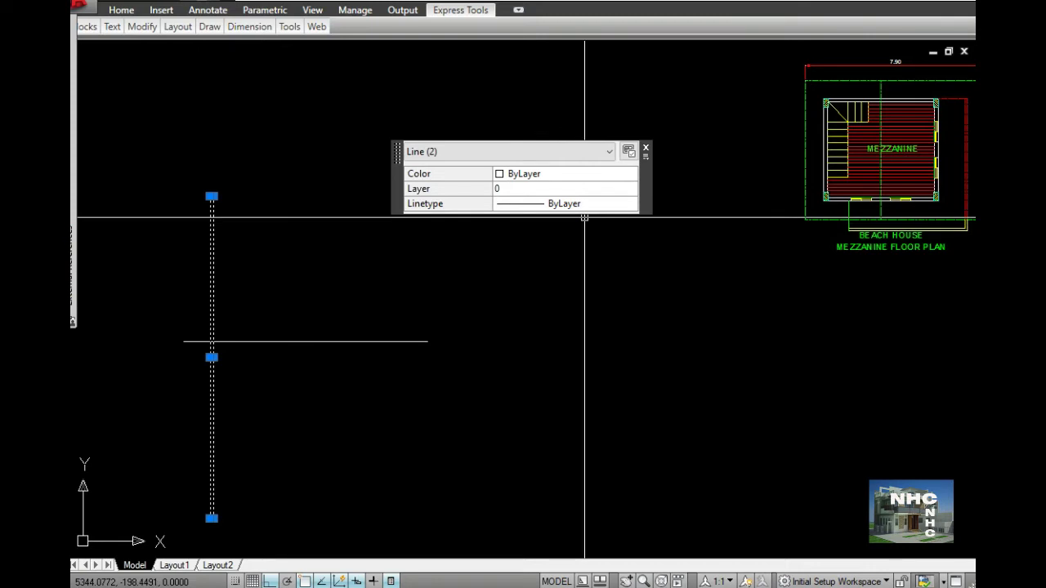
left_click(563, 189)
left_click(632, 189)
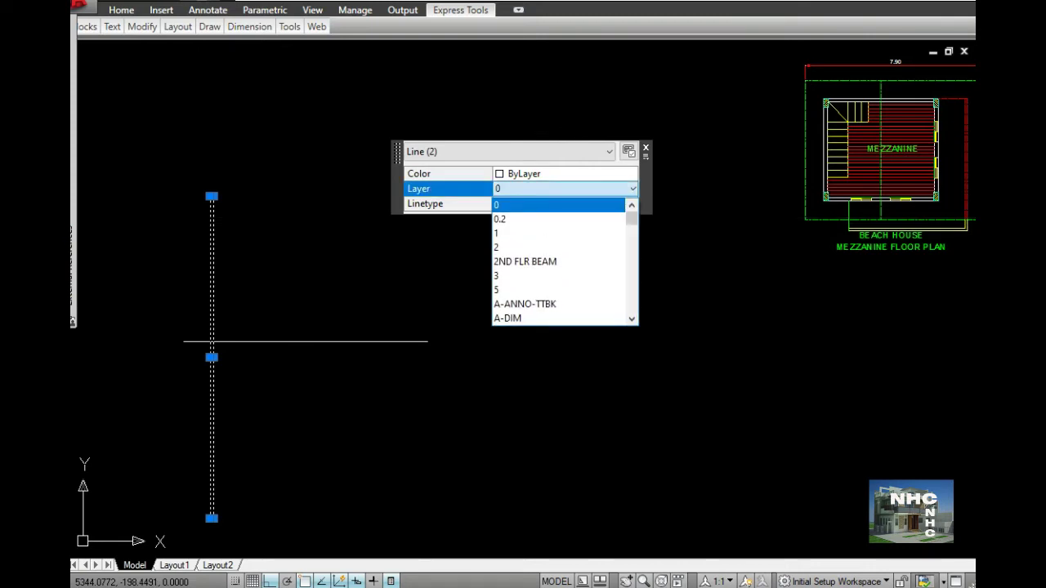
scroll(556, 289, "down", 1)
scroll(556, 289, "up", 1)
scroll(556, 290, "down", 2)
scroll(556, 289, "down", 1)
scroll(556, 289, "down", 1)
scroll(555, 289, "down", 2)
scroll(556, 261, "down", 1)
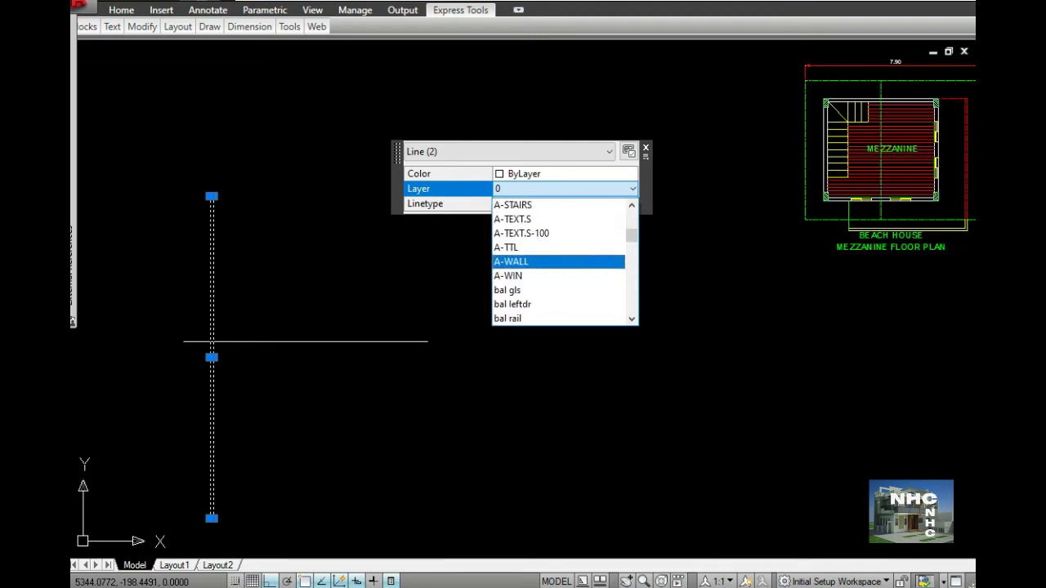
left_click(556, 261)
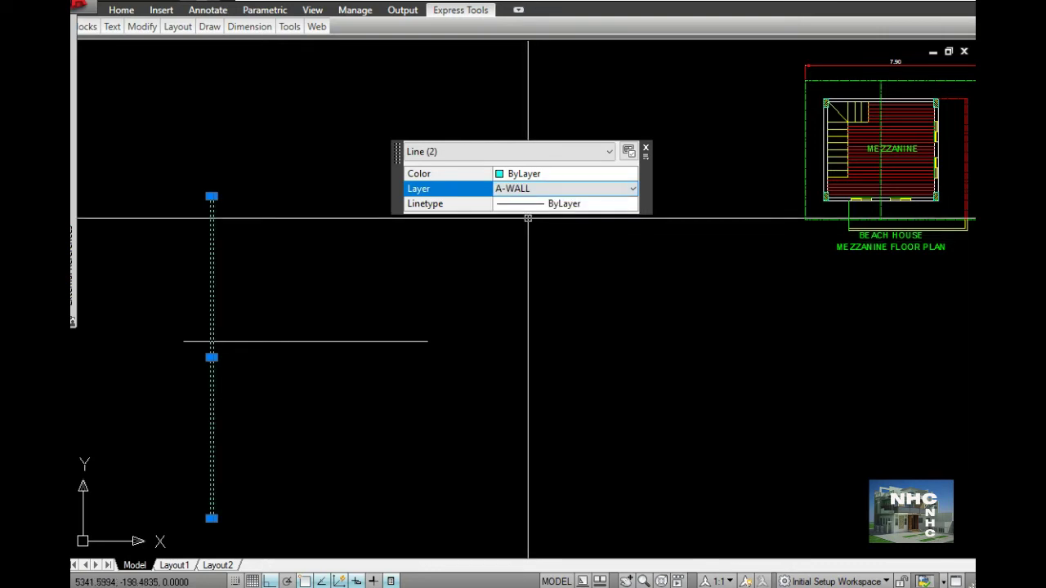
- Set the selected wall lines' colour to White and clear the selection
left_click(564, 174)
left_click(632, 173)
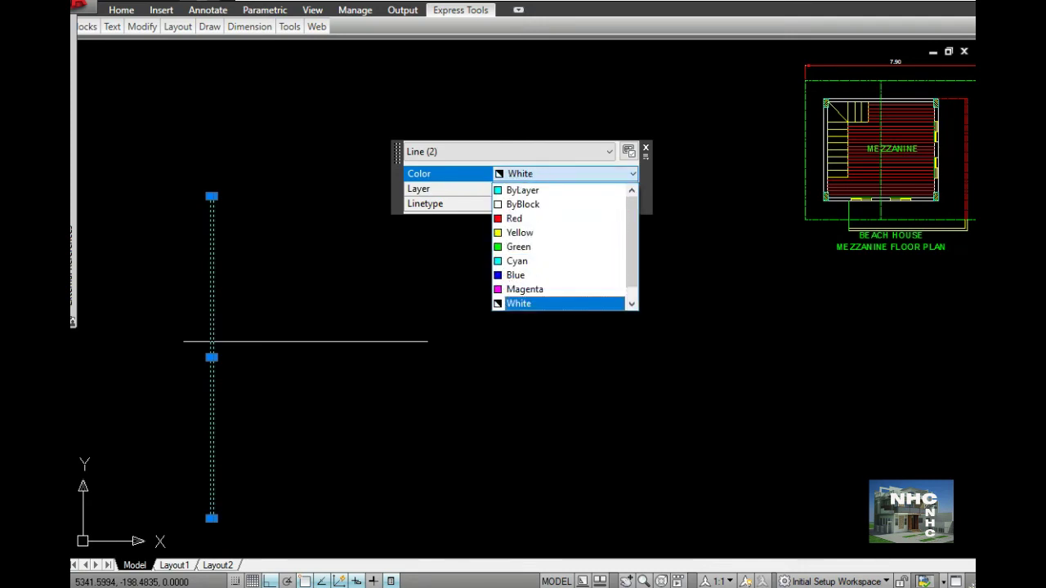
left_click(523, 303)
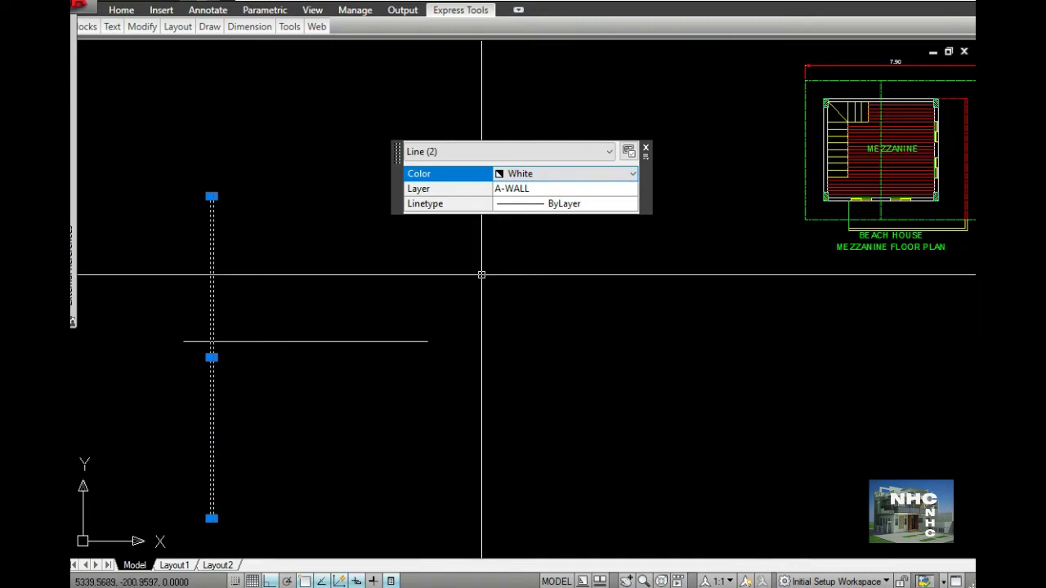
key("Escape")
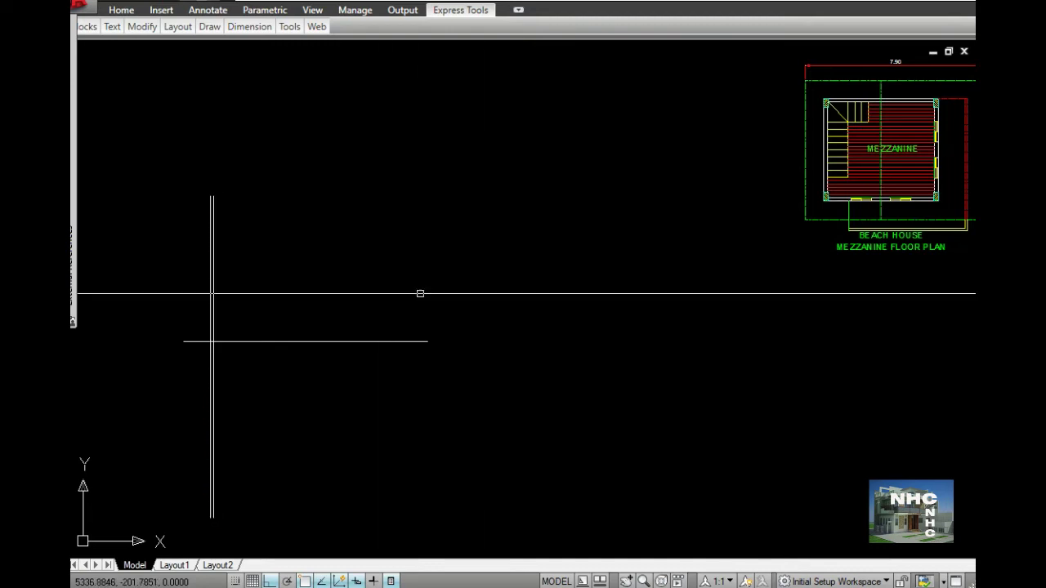
type("list")
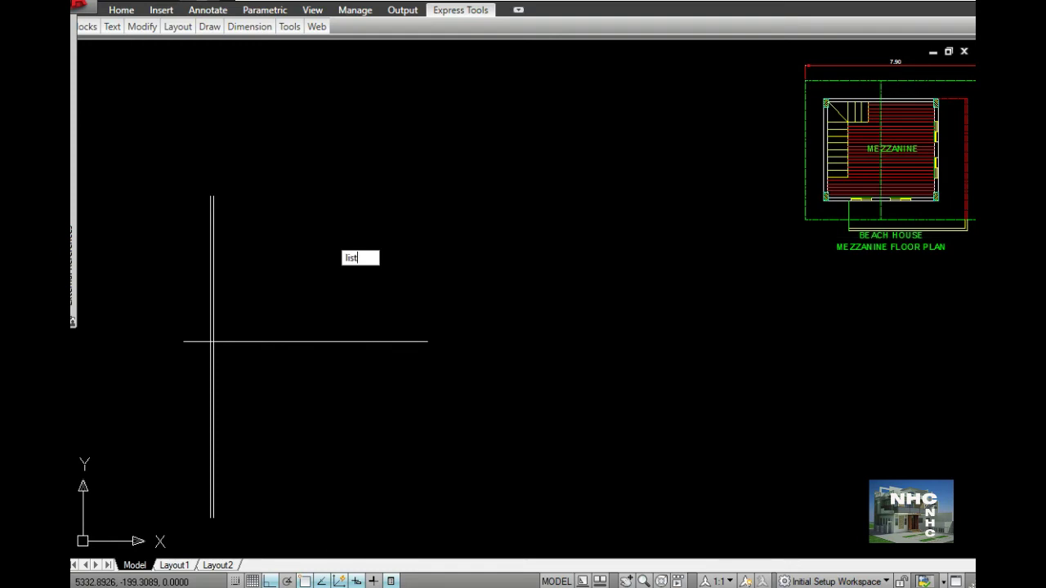
key("Return")
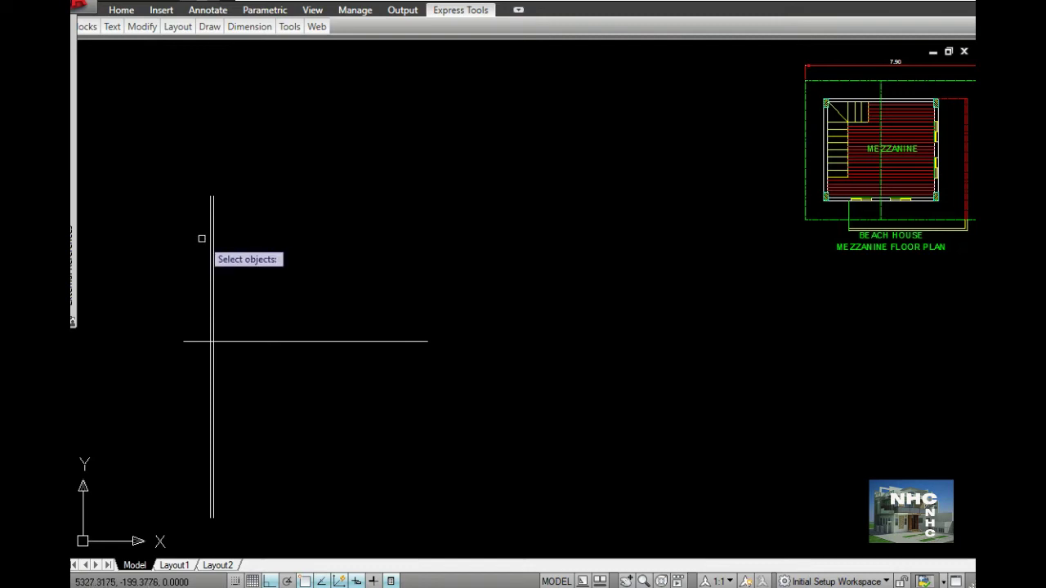
left_click(211, 229)
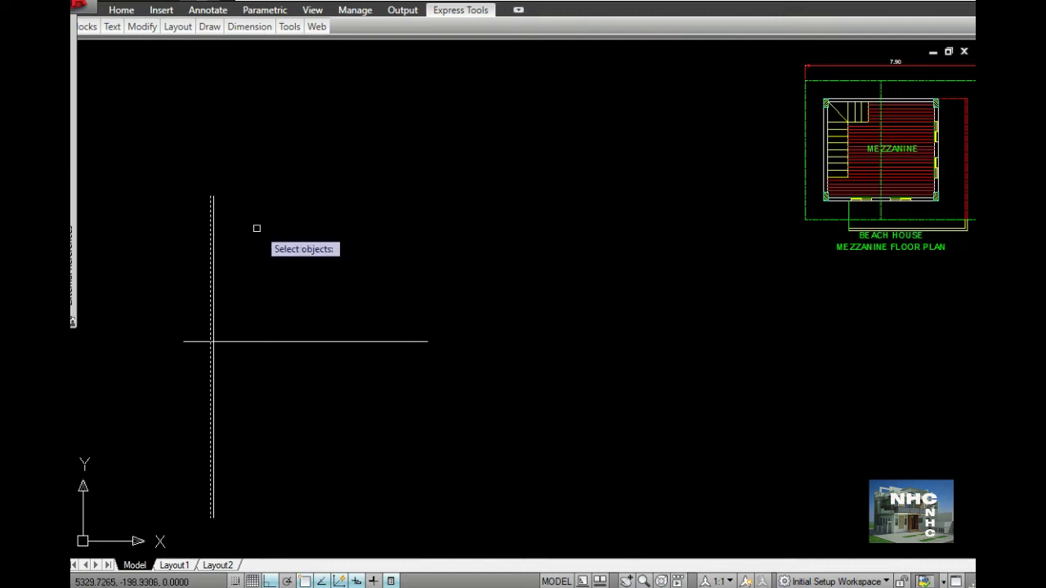
key("Return")
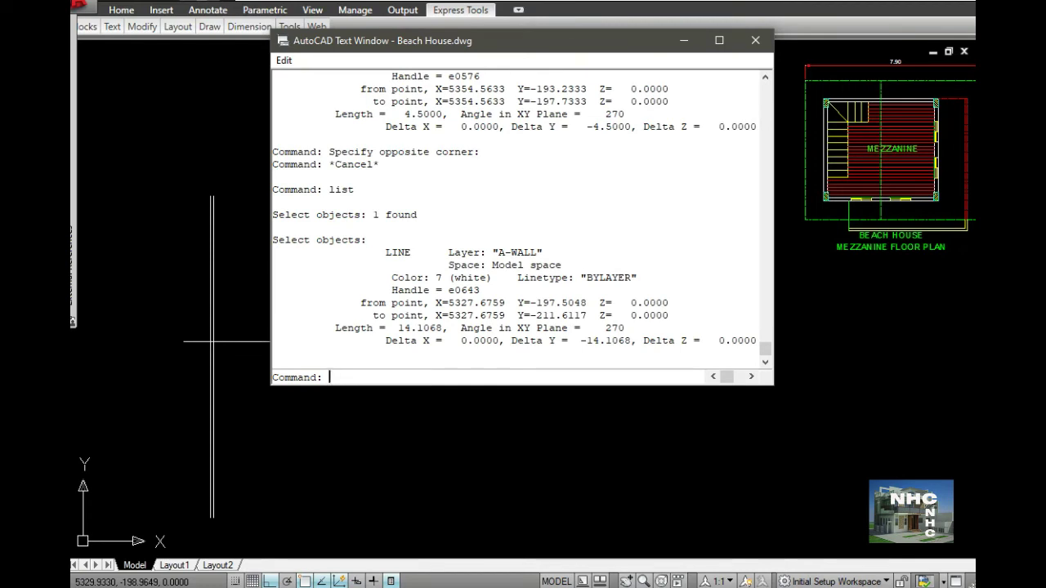
left_click(755, 40)
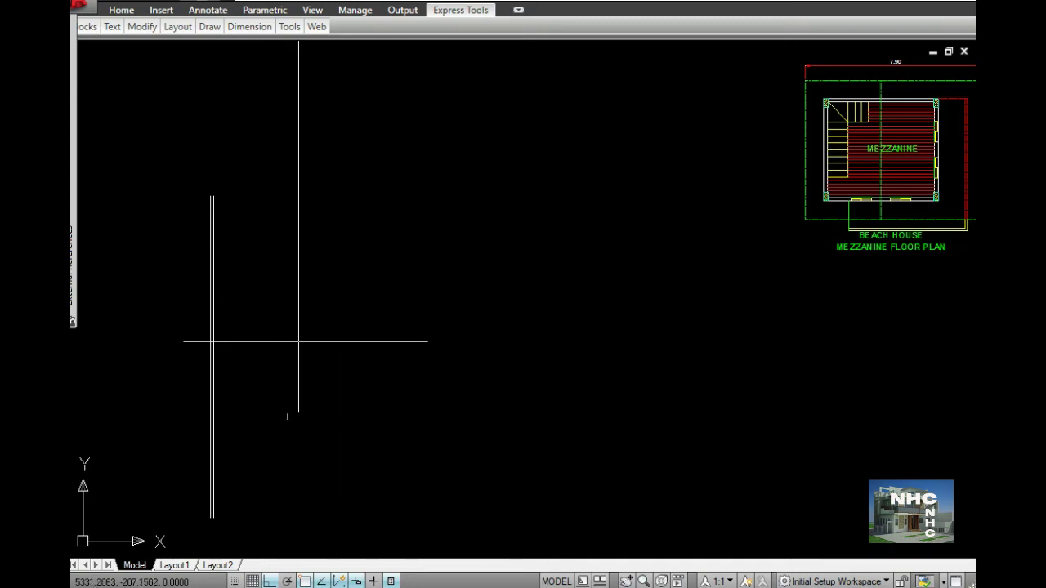
- Offset the vertical wall line 3.80 units to its right
type("offset")
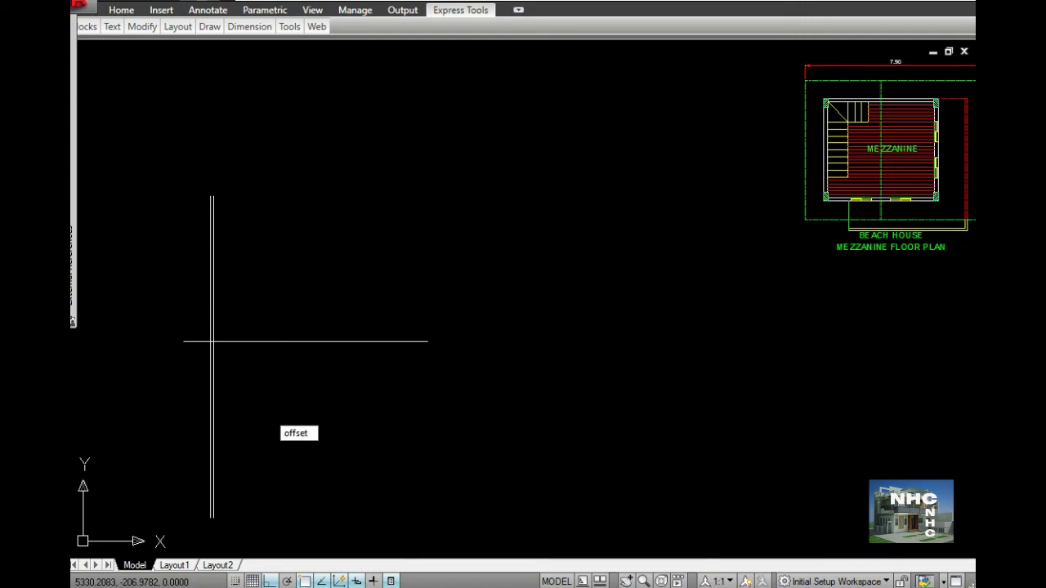
key("Return")
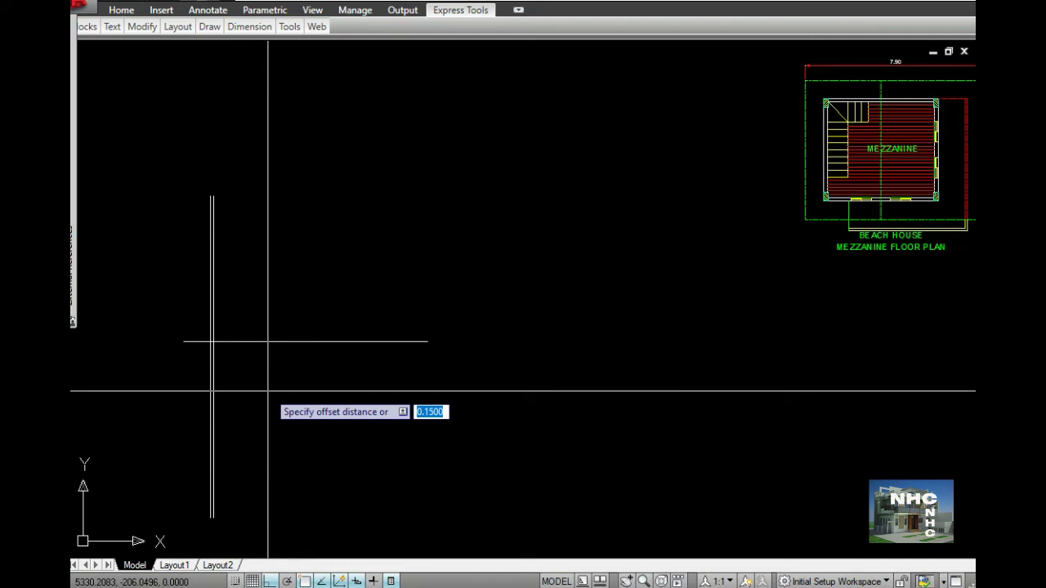
type("3.80")
key("Return")
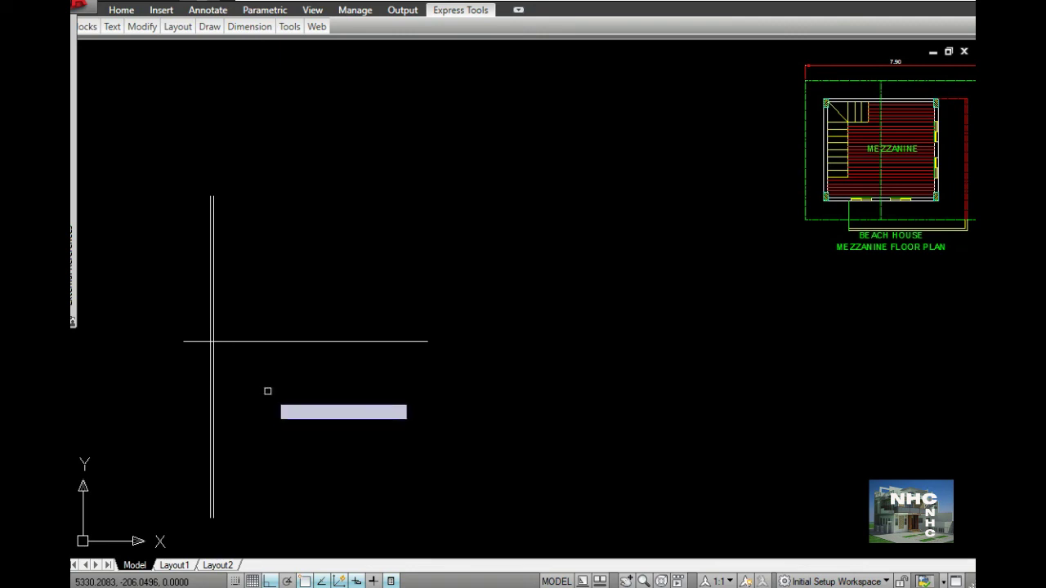
left_click(213, 381)
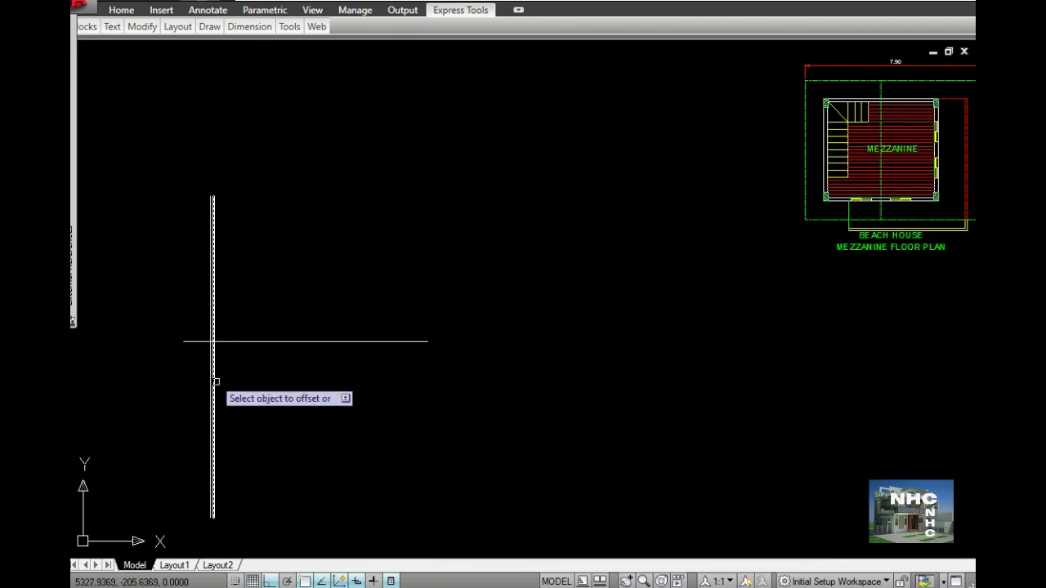
left_click(388, 387)
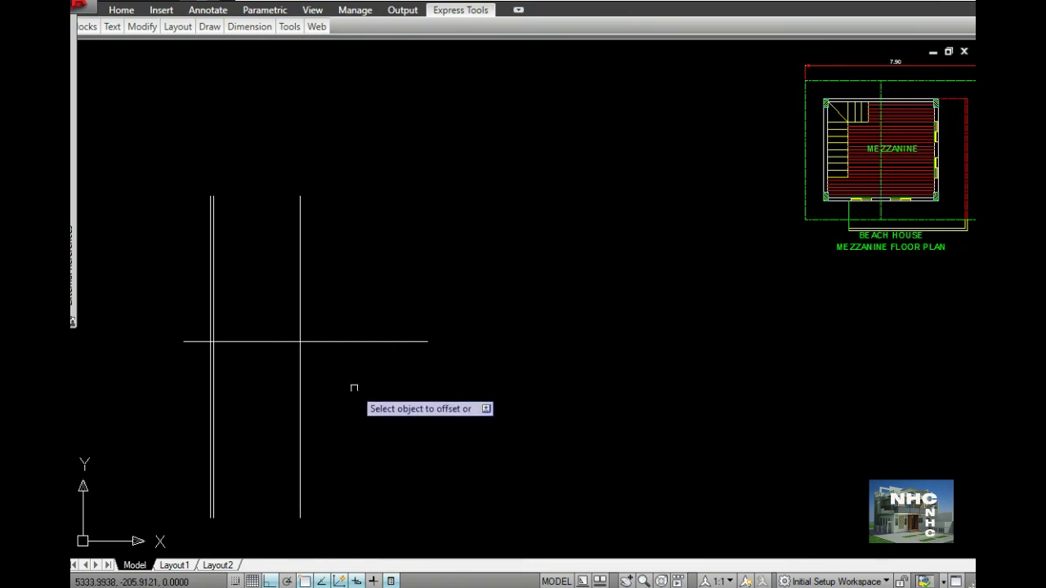